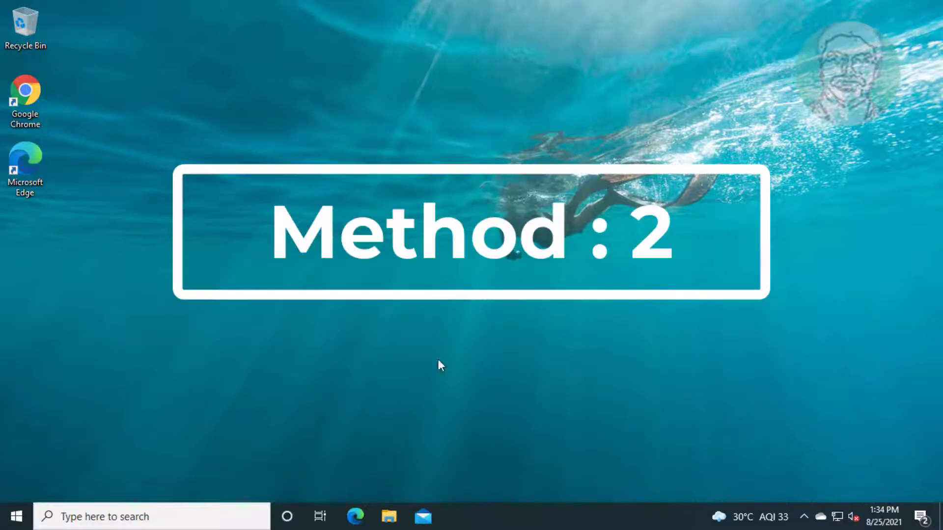
# Step: Open the Services app by searching 'services'
pyautogui.click(156, 518)
pyautogui.write('ser')
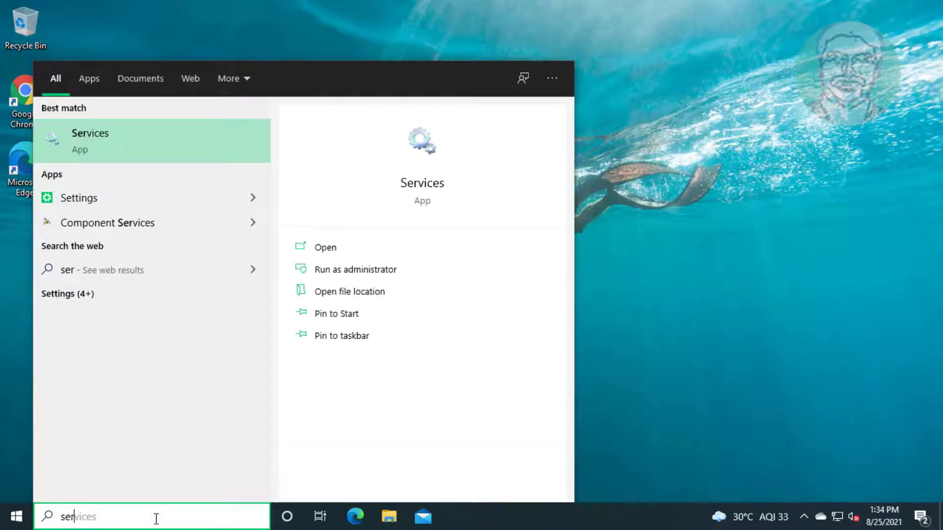
pyautogui.write('vices')
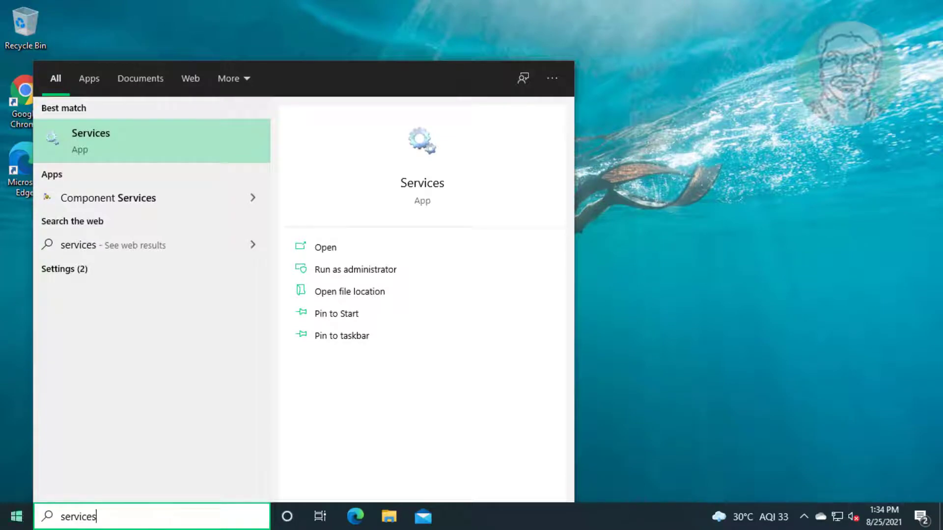
pyautogui.click(91, 123)
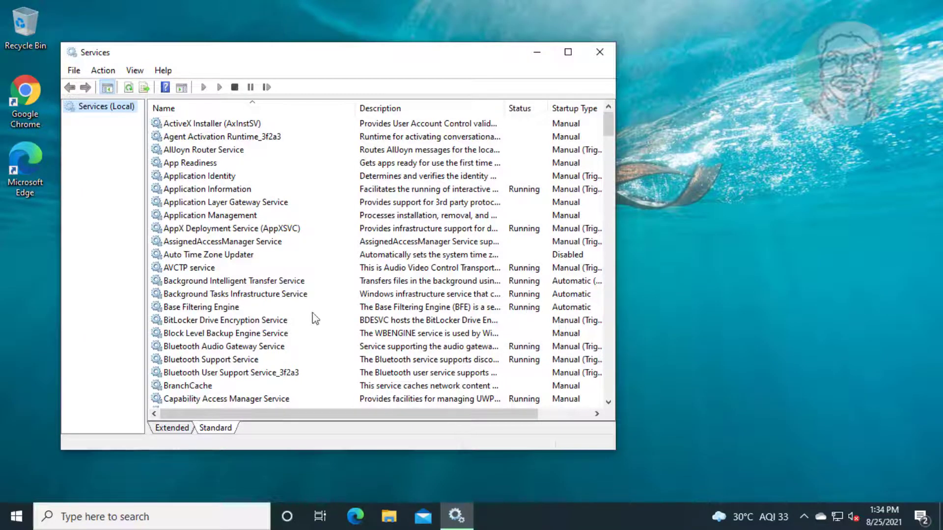
# Step: Set Radio Management Service startup type to Automatic and apply the change
pyautogui.click(244, 308)
pyautogui.press('r')
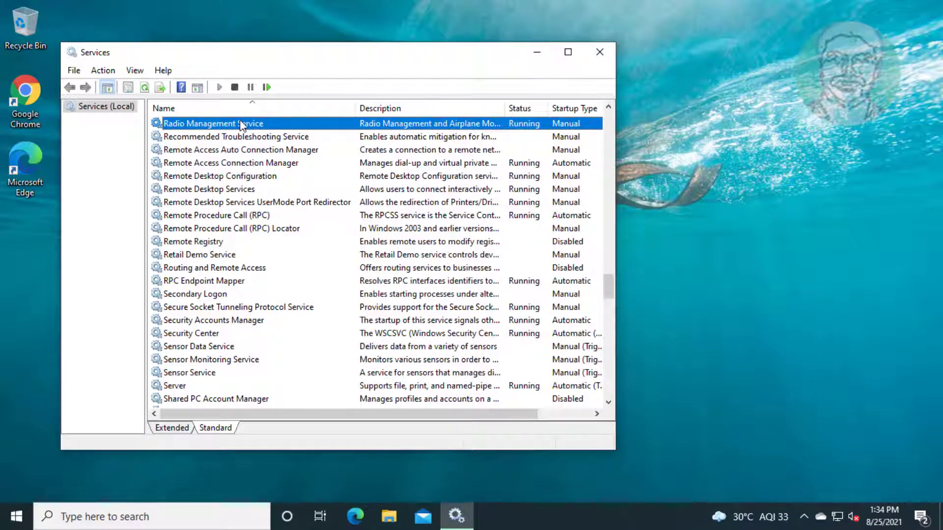
pyautogui.doubleClick(240, 124)
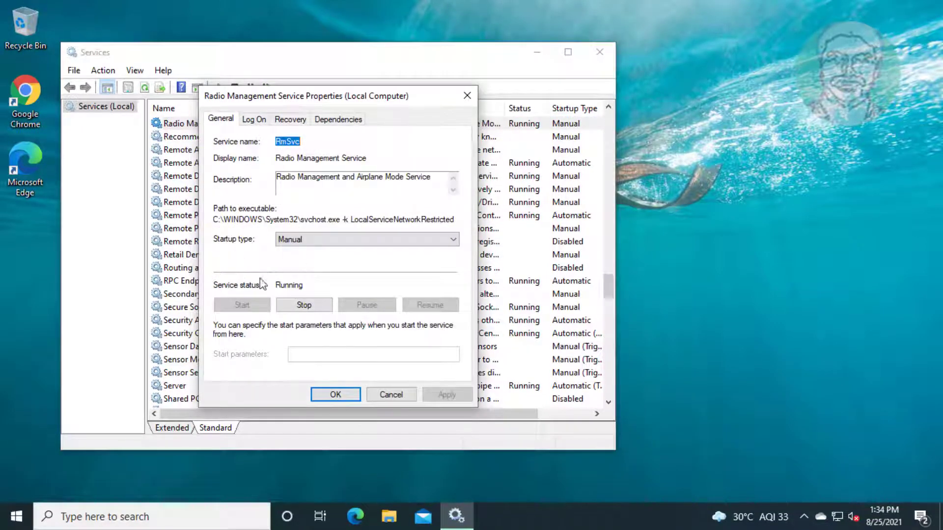
pyautogui.click(322, 240)
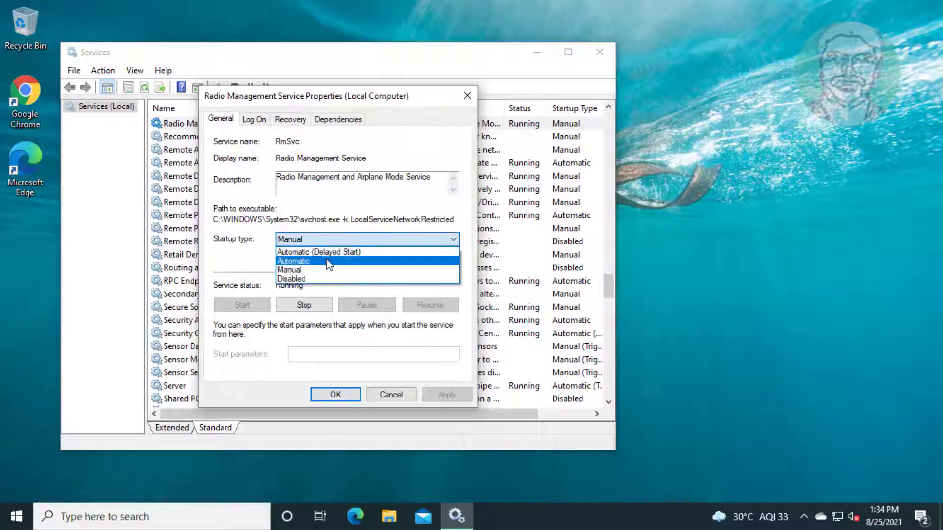
pyautogui.click(327, 259)
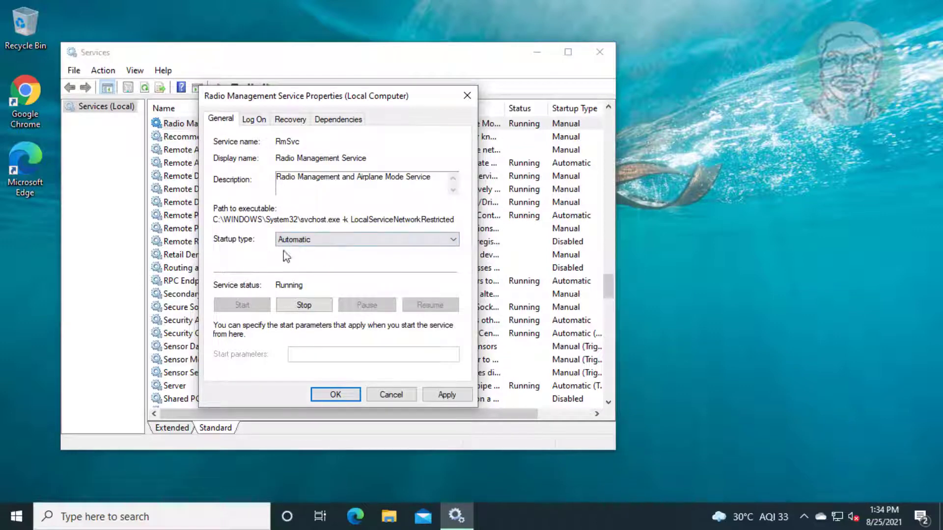
pyautogui.press('Tab')
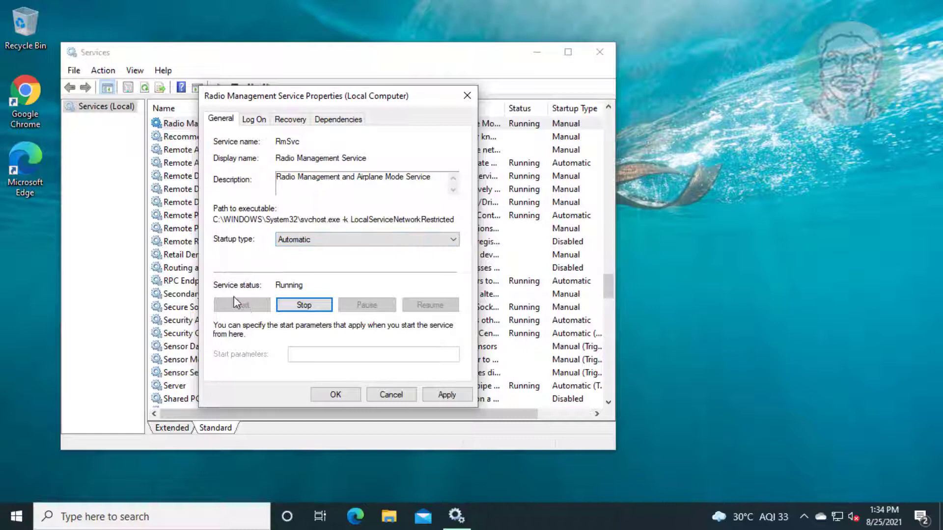
pyautogui.click(444, 396)
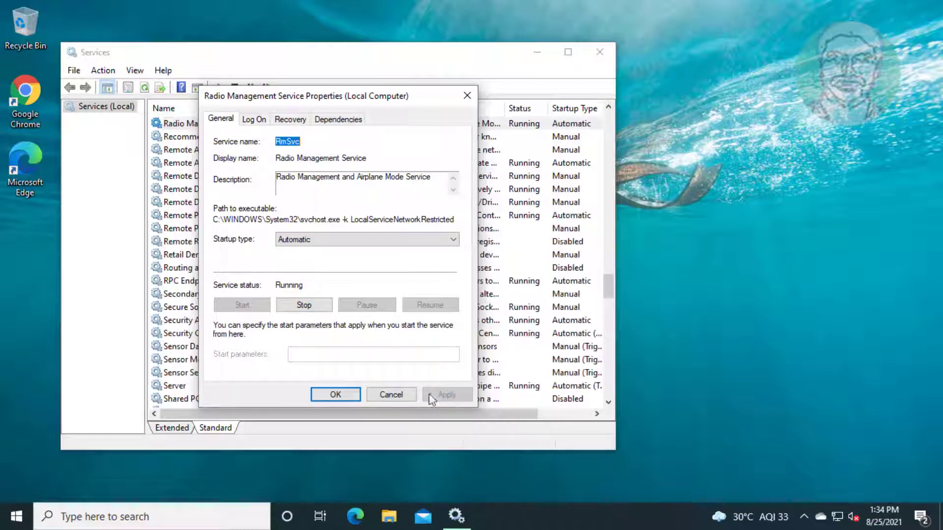
pyautogui.click(320, 396)
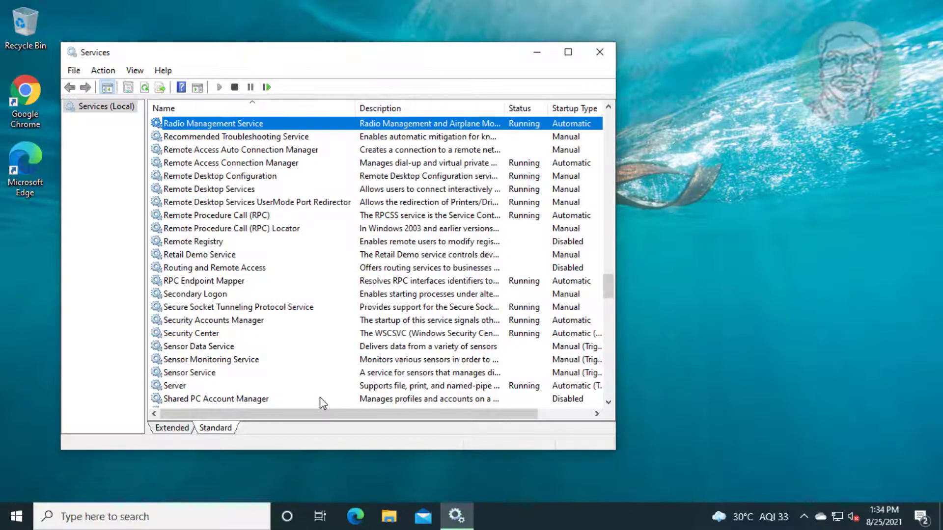
pyautogui.scroll(3, 337, 126)
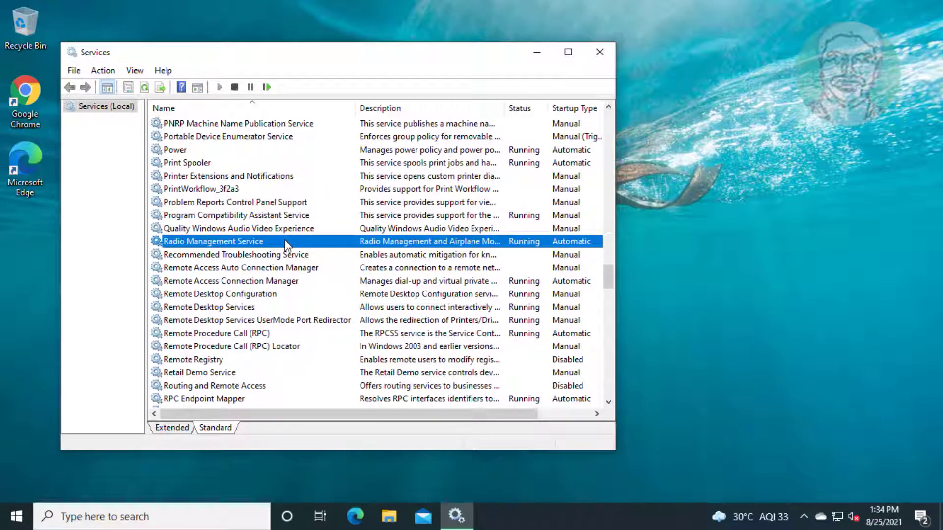
# Step: Close Services and launch Command Prompt as administrator from a 'cmd' search
pyautogui.click(600, 53)
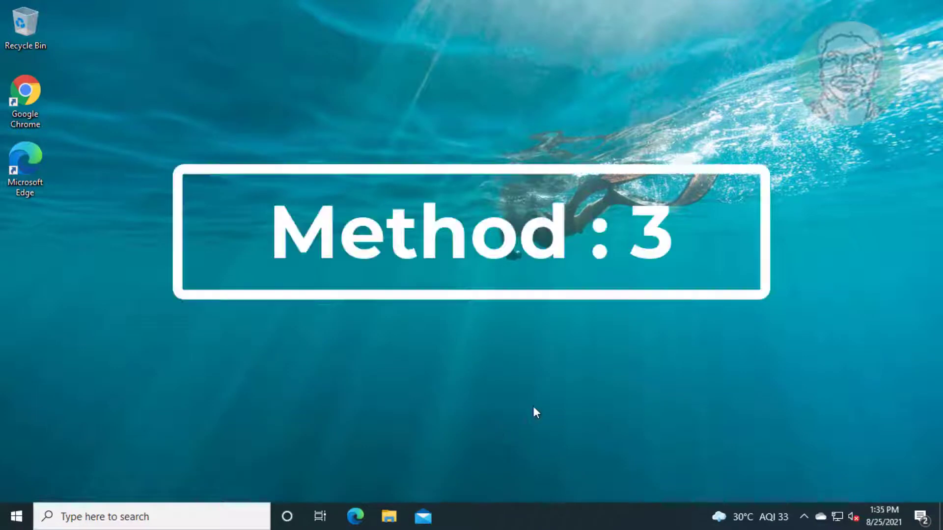
pyautogui.click(157, 515)
pyautogui.write('cmd')
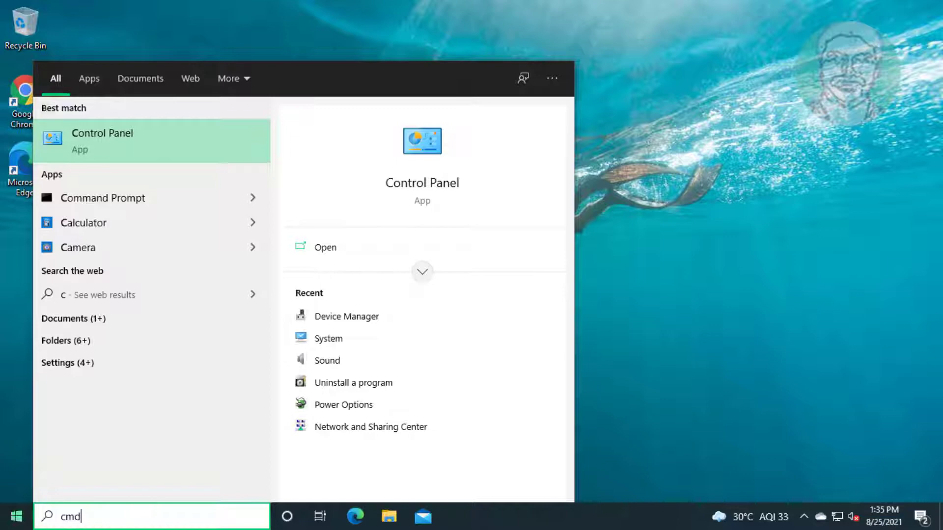
pyautogui.rightClick(122, 140)
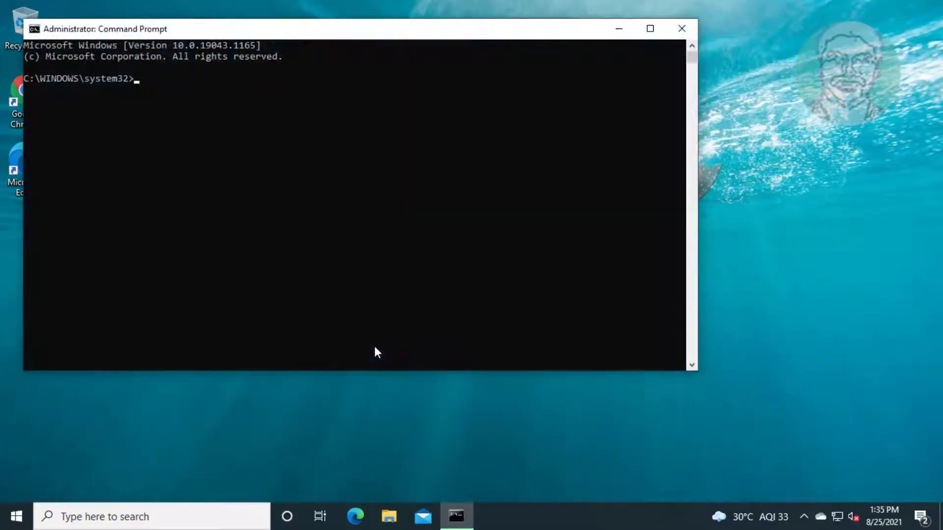
# Step: Run ipconfig /release, ipconfig /renew and ipconfig /flushdns
pyautogui.write('ipconfig /release')
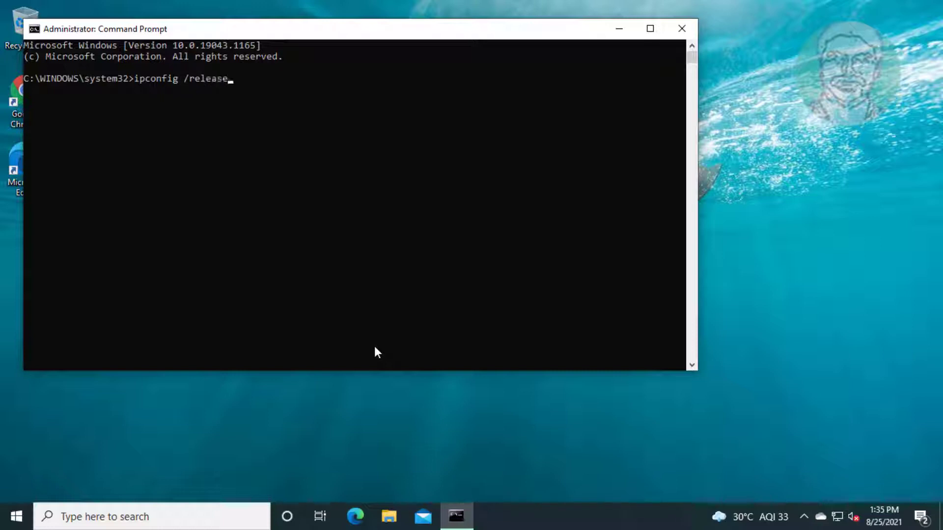
pyautogui.press('Return')
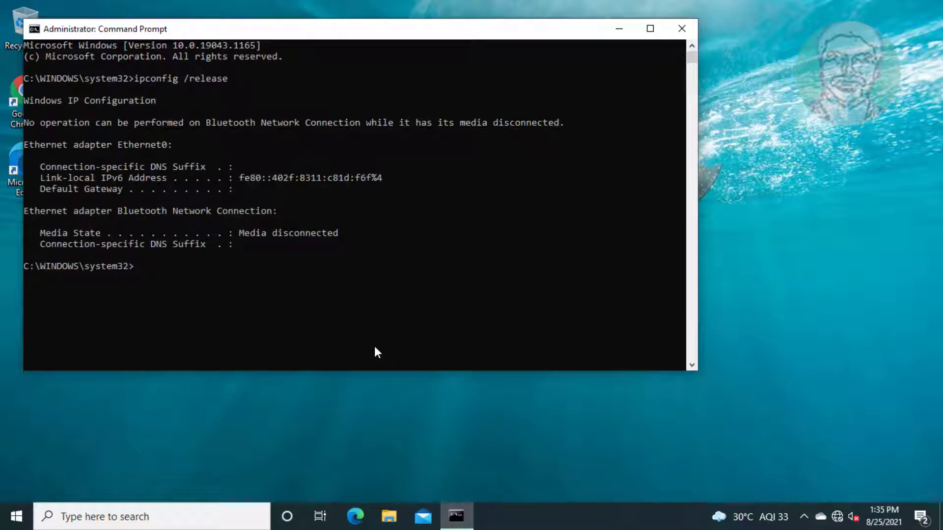
pyautogui.write('ipconfig /renew')
pyautogui.press('Return')
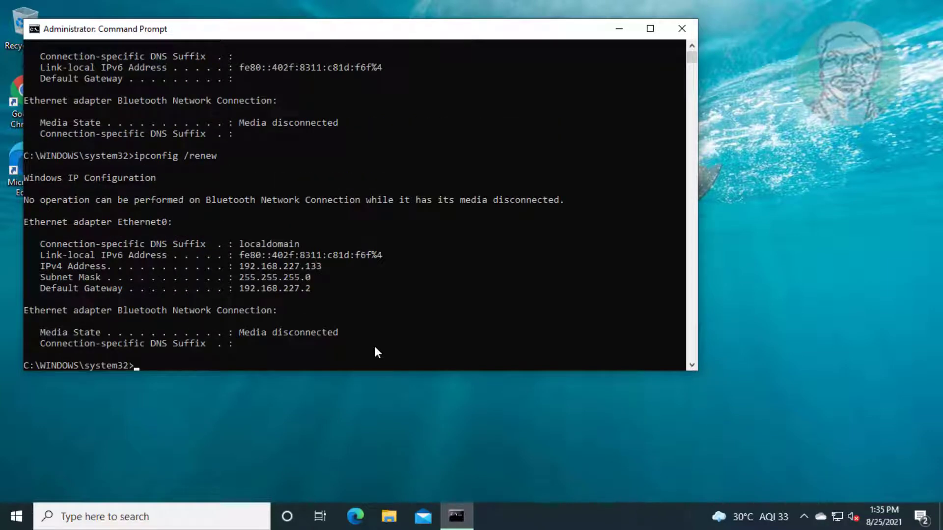
pyautogui.write('ipconfig /flushdns')
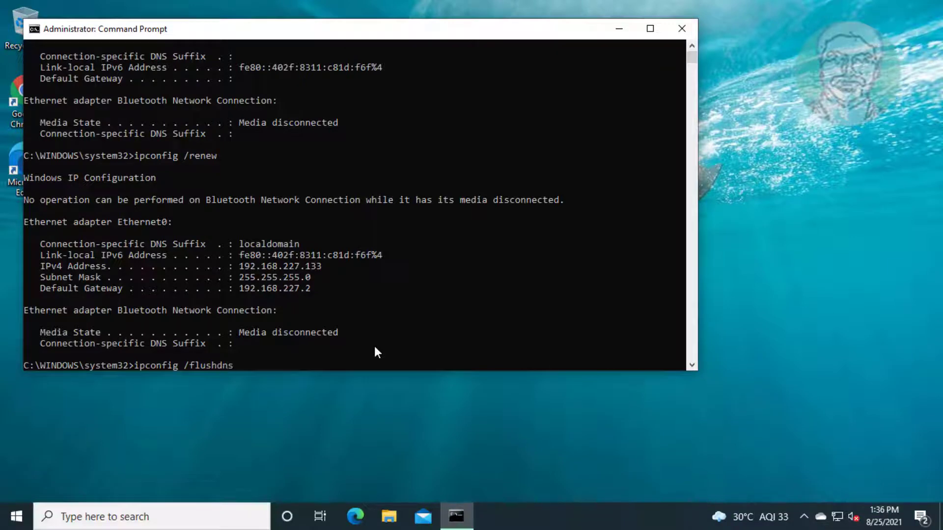
pyautogui.press('Return')
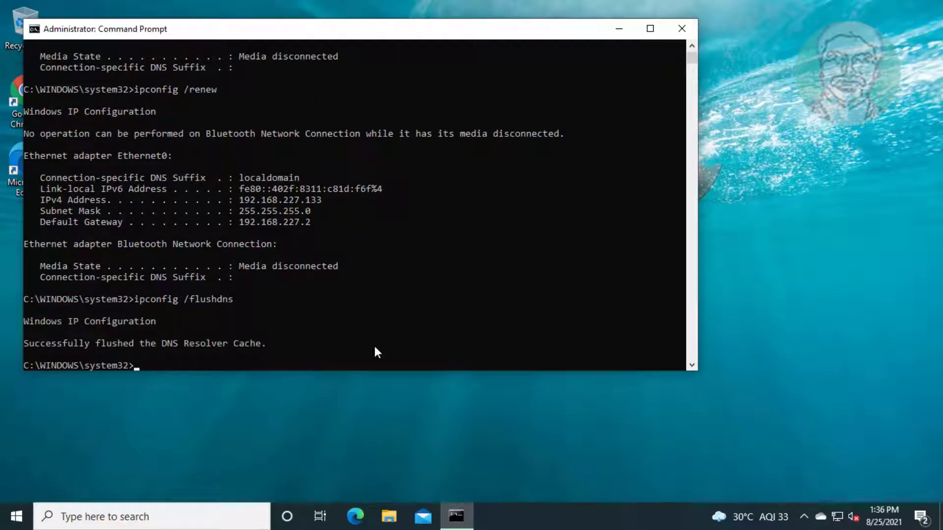
# Step: Run netsh winsock reset and netsh int ip reset
pyautogui.write('netsh winsock reset')
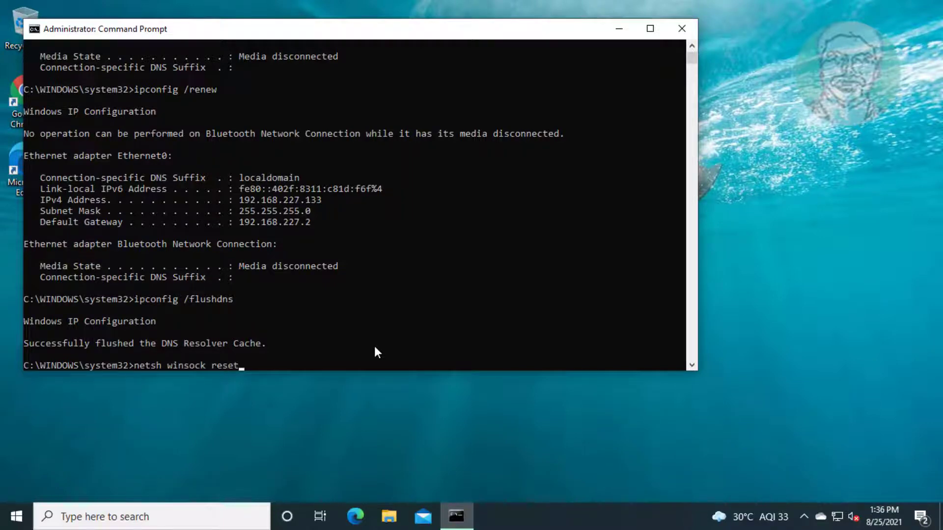
pyautogui.press('Return')
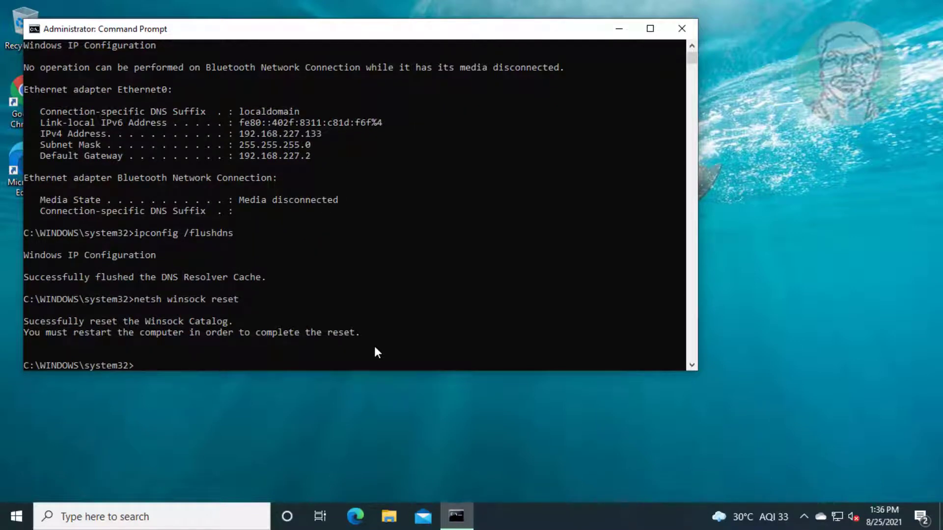
pyautogui.write('netsh int ip reset')
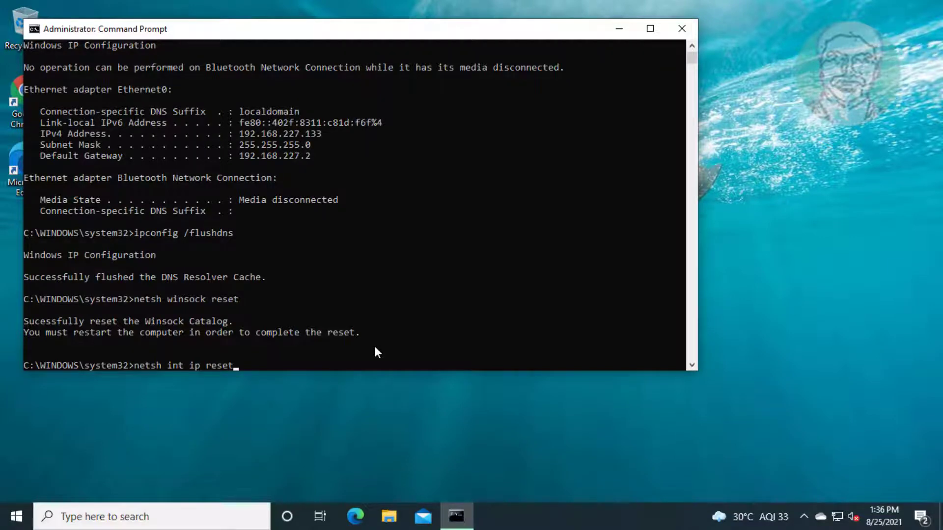
pyautogui.press('Return')
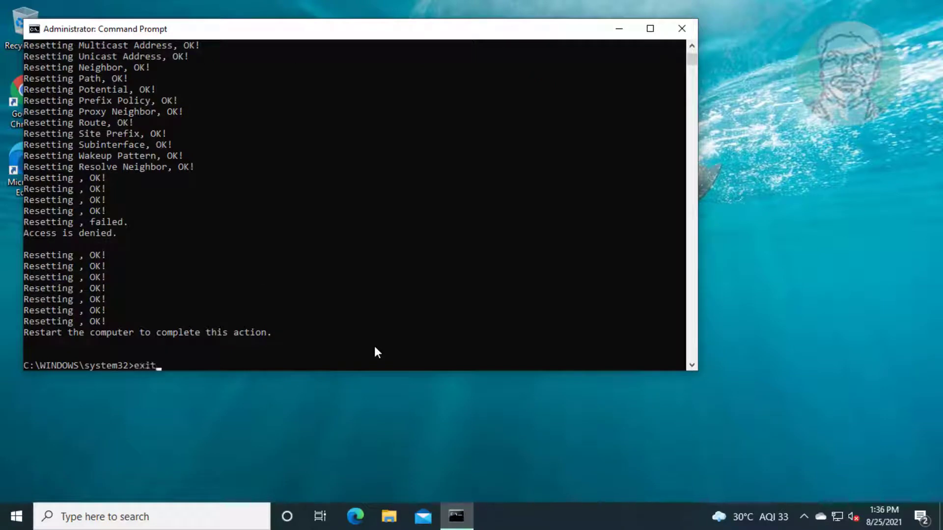
# Step: Exit Command Prompt with 'exit' and restart the PC from the Start menu
pyautogui.write('exit')
pyautogui.press('Return')
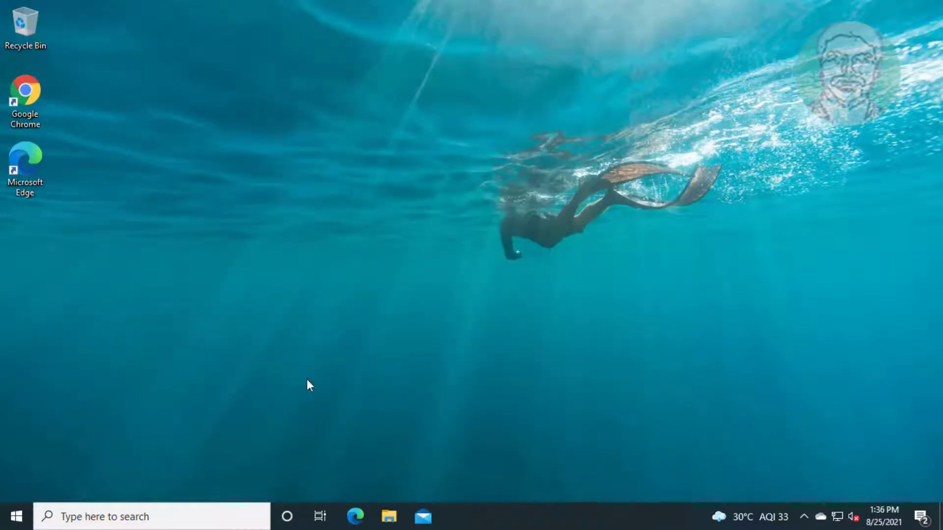
pyautogui.click(14, 515)
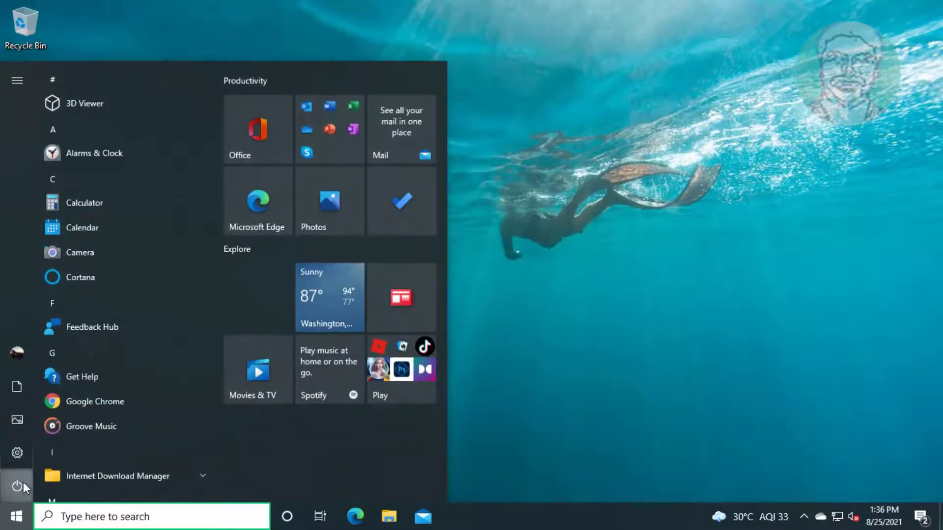
pyautogui.click(20, 484)
pyautogui.click(47, 455)
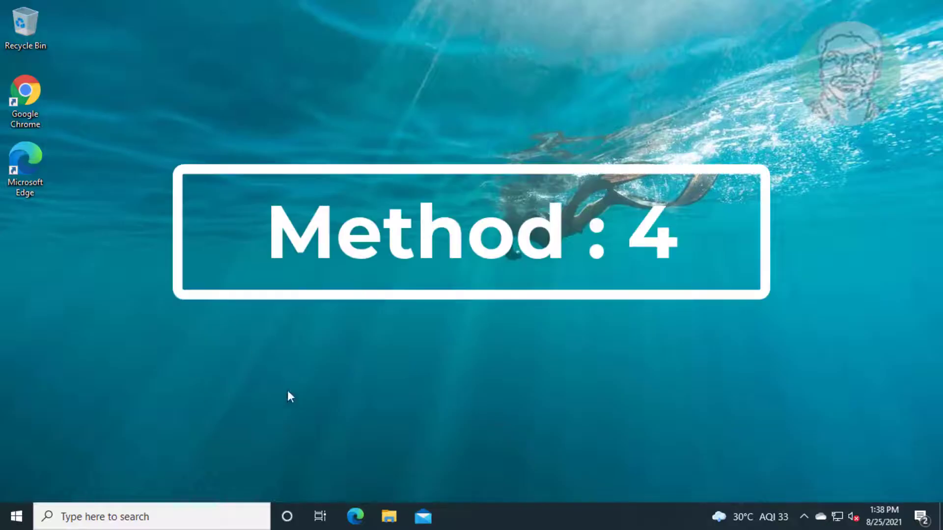
# Step: Under Settings > Network & Internet > Airplane mode, toggle Airplane mode on, then off
pyautogui.click(16, 516)
pyautogui.click(17, 452)
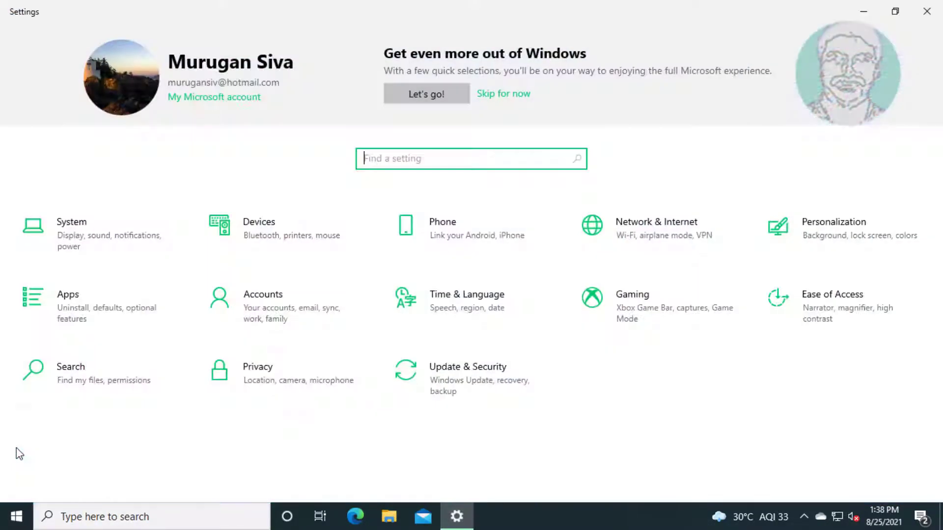
pyautogui.click(675, 244)
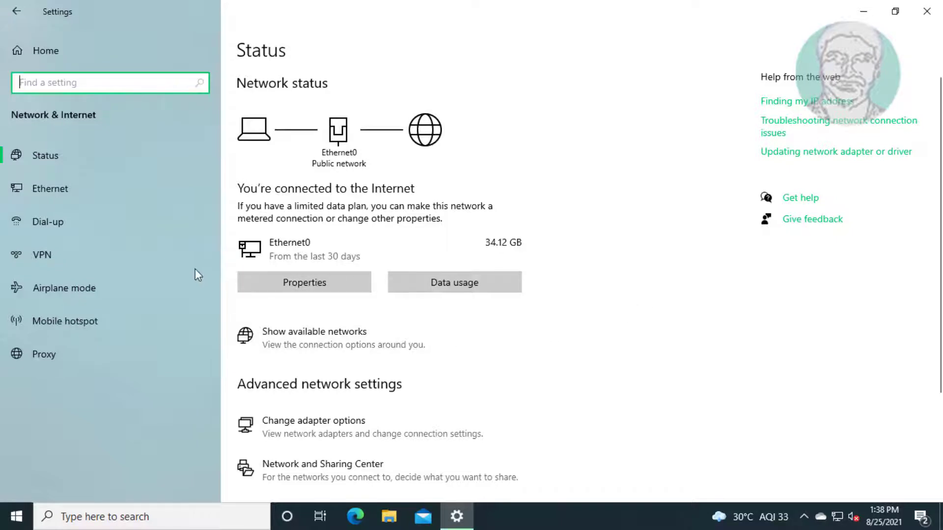
pyautogui.click(78, 286)
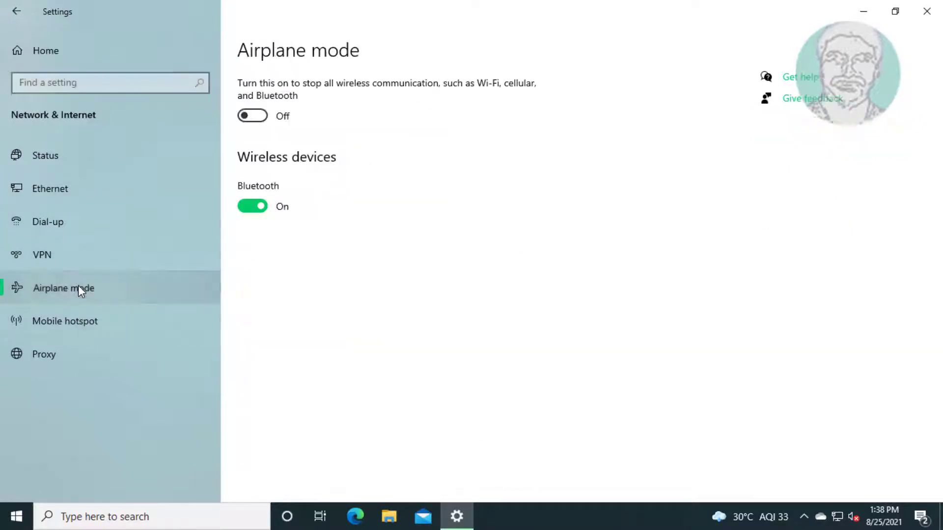
pyautogui.click(258, 118)
pyautogui.click(244, 118)
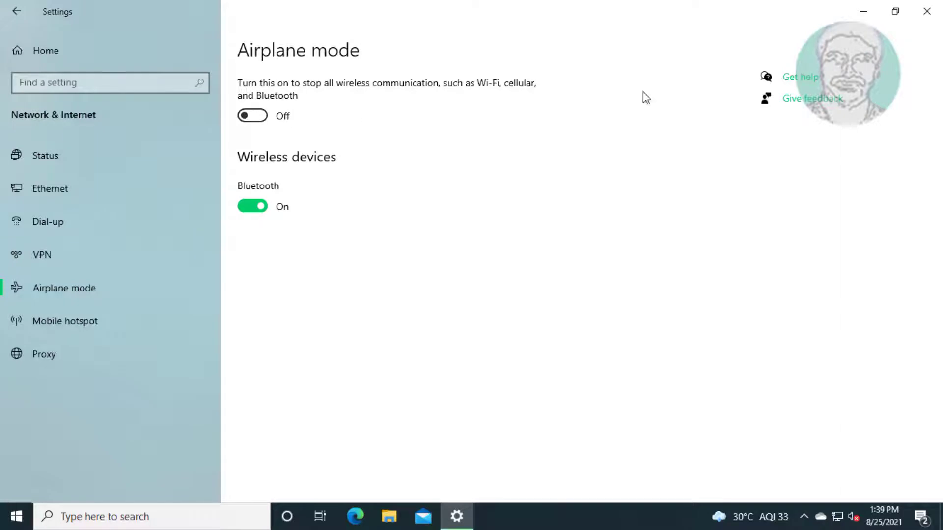
# Step: Close Settings and open Device Manager from a 'device manager' search
pyautogui.click(928, 15)
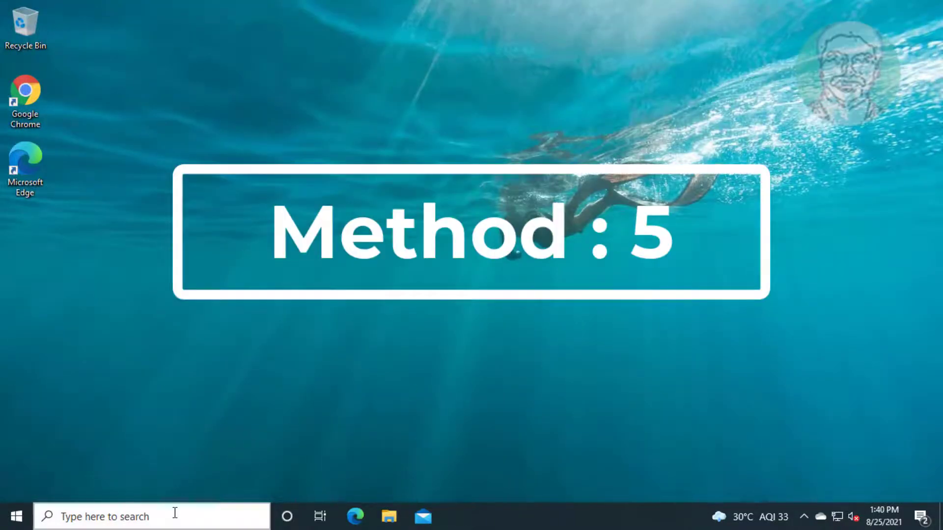
pyautogui.click(173, 515)
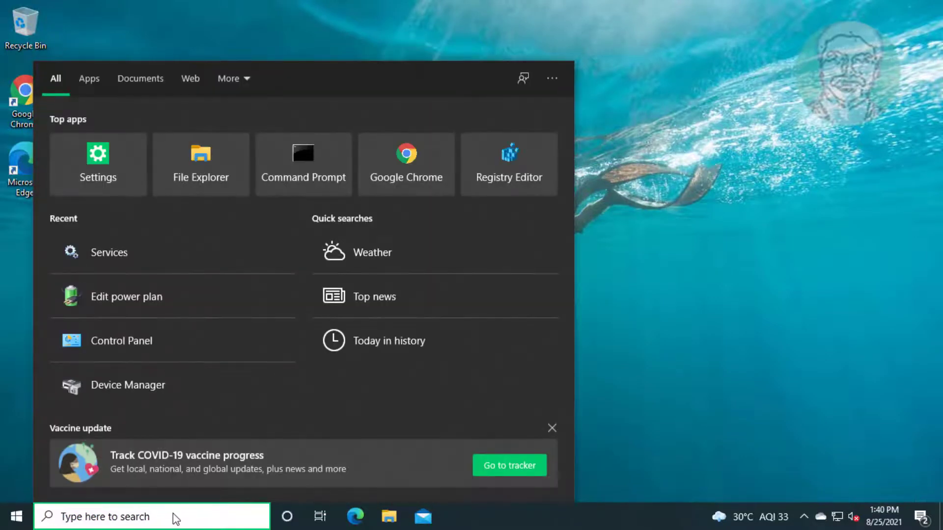
pyautogui.write('device')
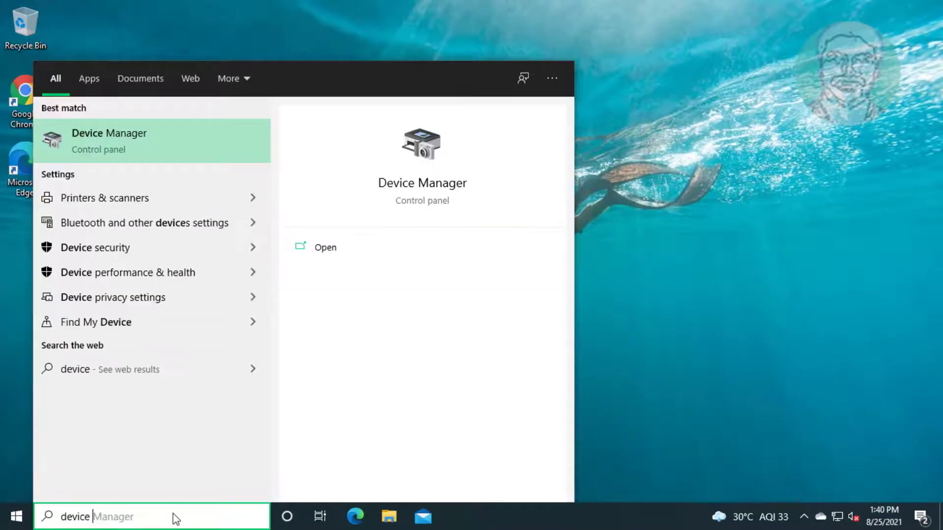
pyautogui.write(' manager')
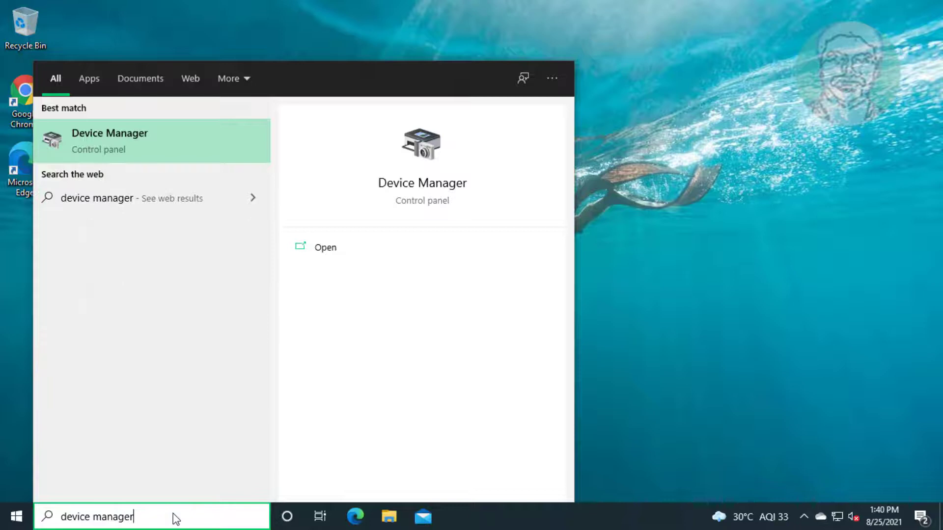
pyautogui.click(111, 147)
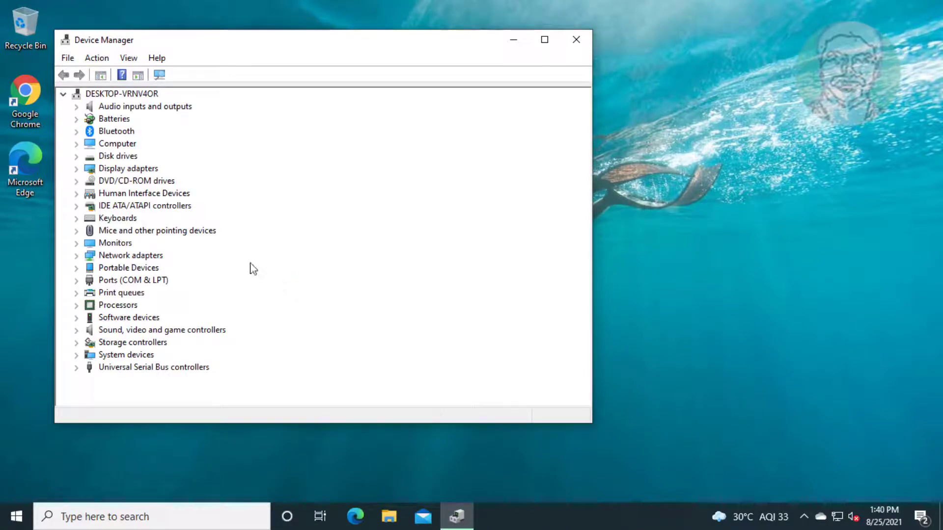
# Step: Uncheck power saving for TP-Link Wireless USB Adapter #2 in Power Management
pyautogui.click(126, 257)
pyautogui.click(76, 256)
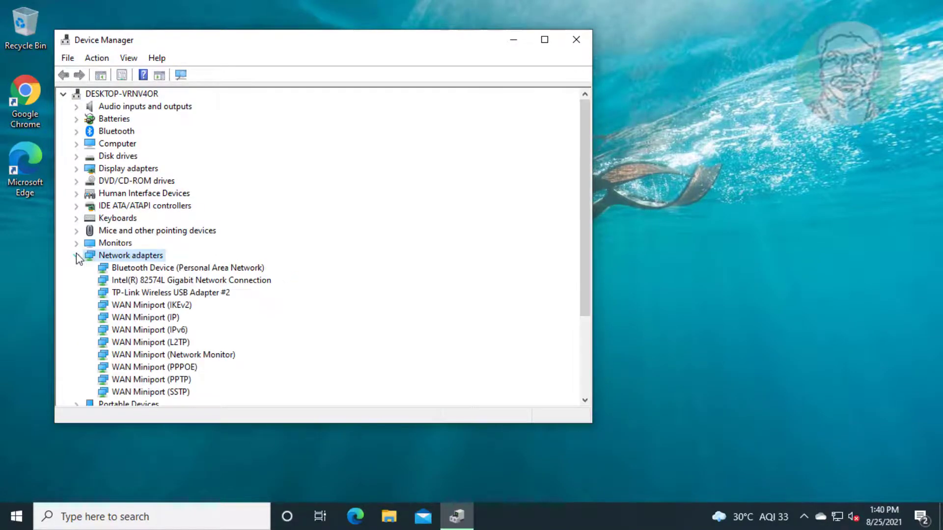
pyautogui.click(212, 293)
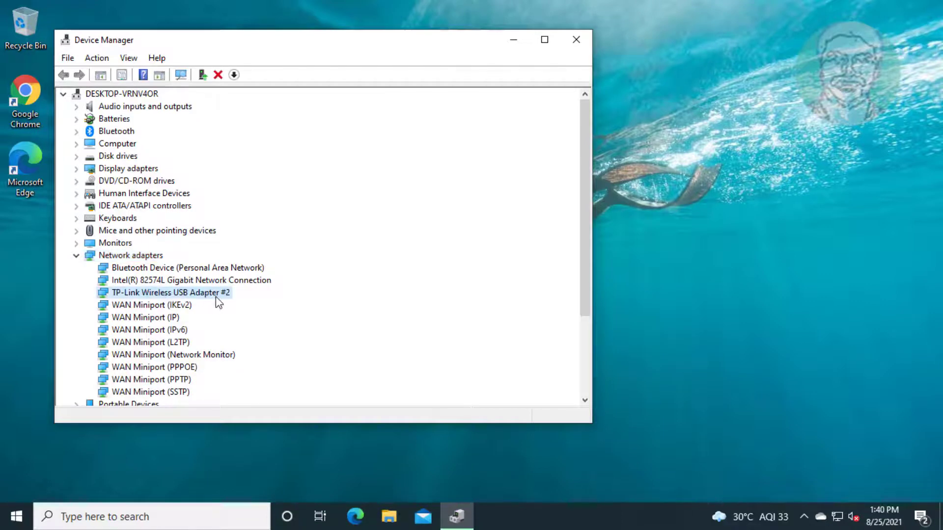
pyautogui.rightClick(222, 299)
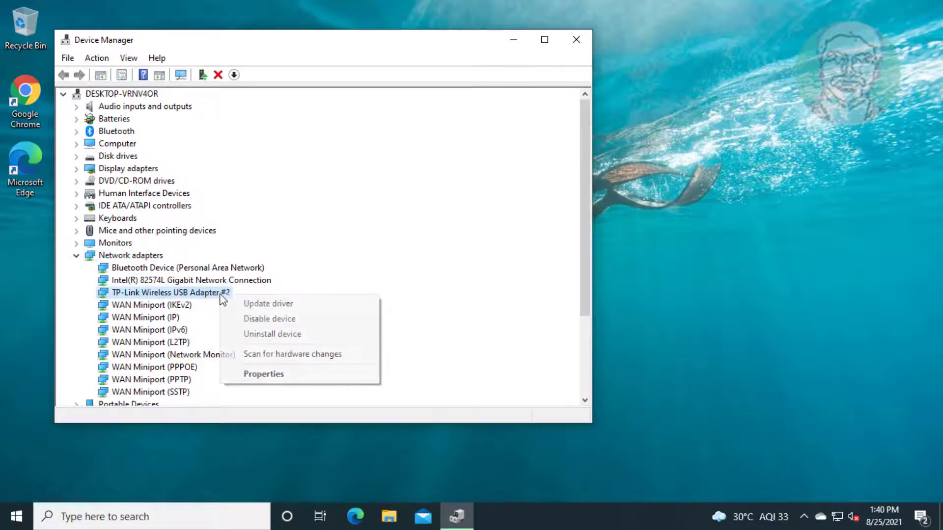
pyautogui.click(286, 374)
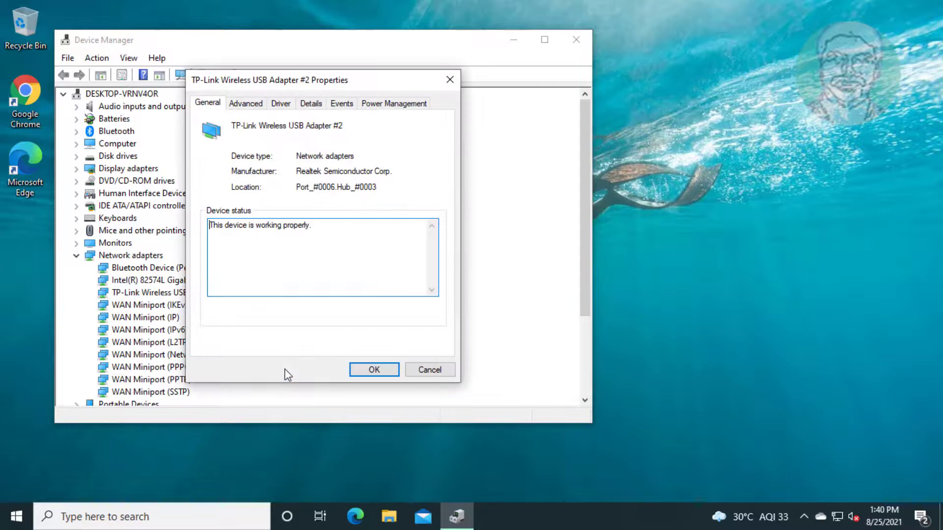
pyautogui.click(394, 107)
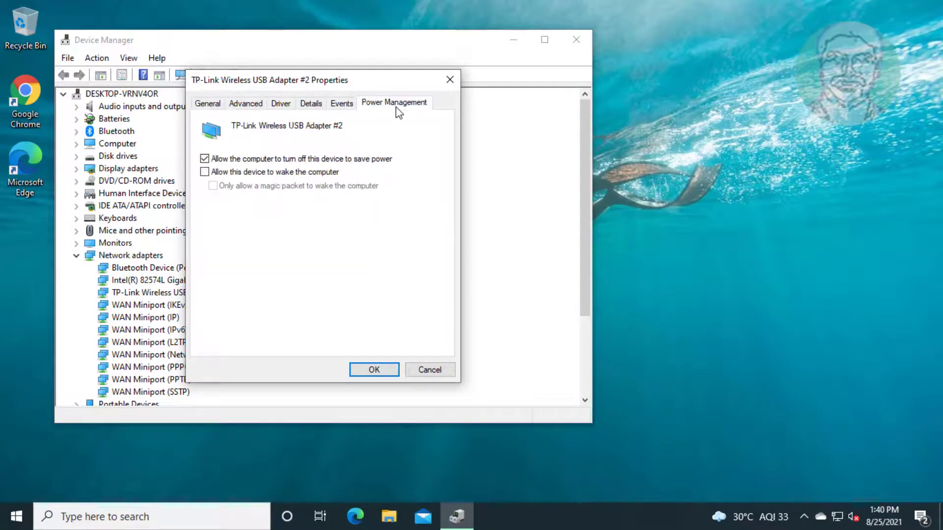
pyautogui.click(311, 161)
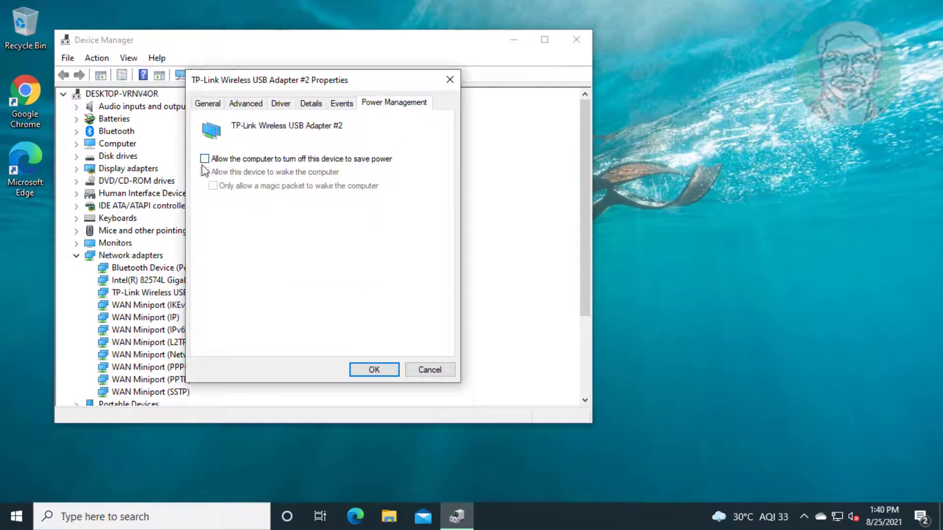
pyautogui.click(386, 371)
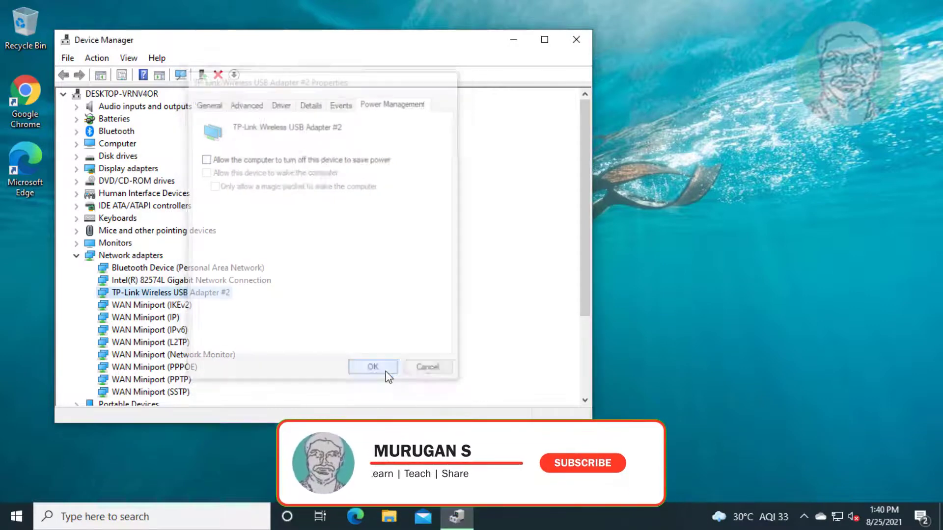
pyautogui.click(77, 256)
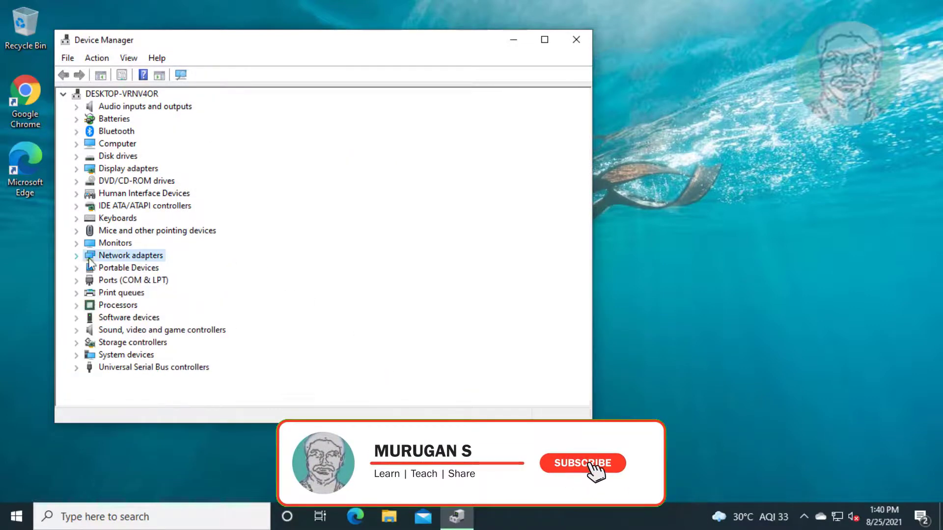
# Step: Close Device Manager and reopen it from a 'device manager' search
pyautogui.click(577, 44)
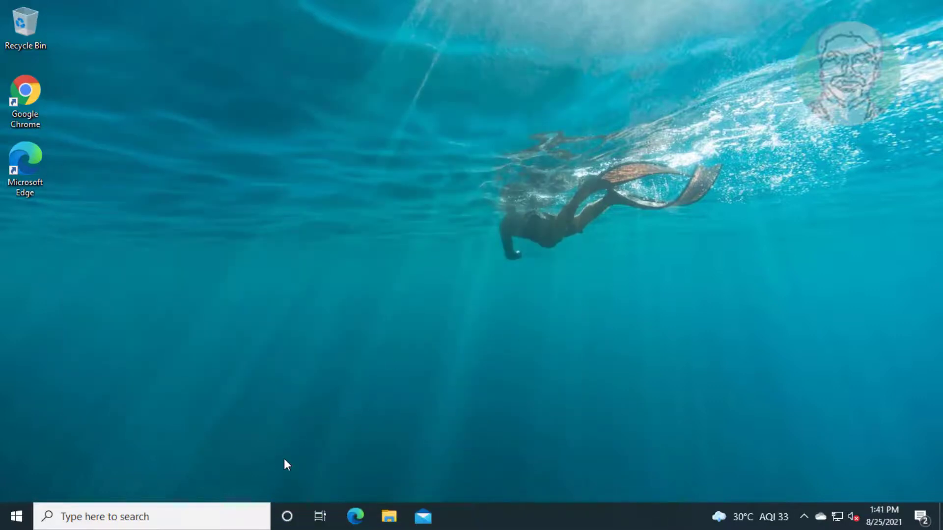
pyautogui.click(107, 519)
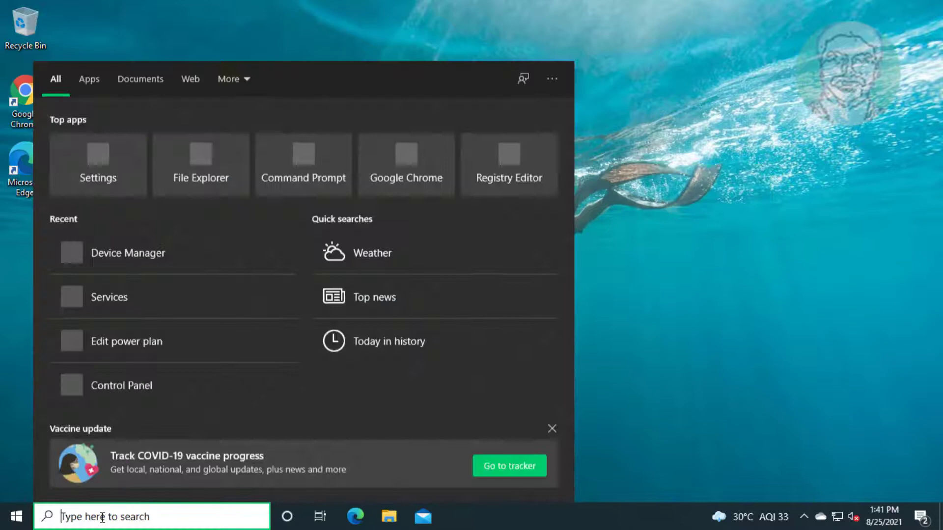
pyautogui.write('device manager')
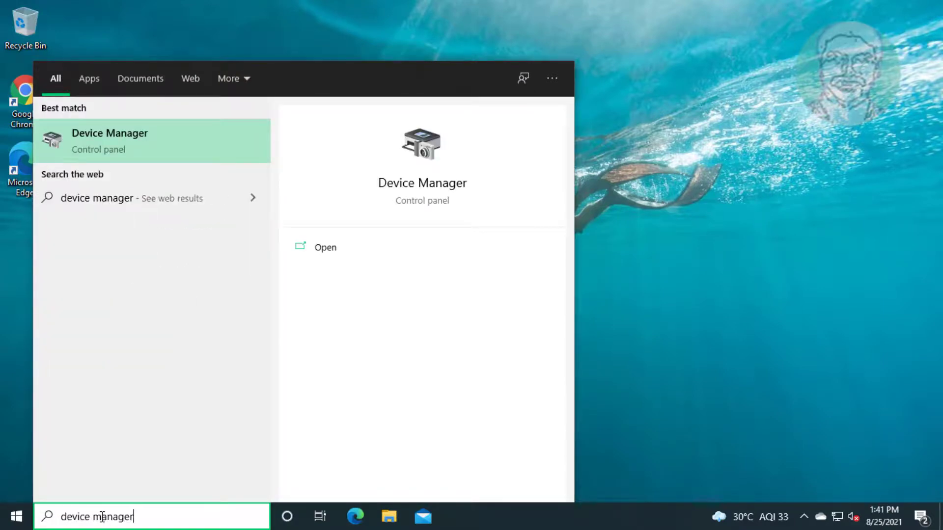
pyautogui.click(147, 137)
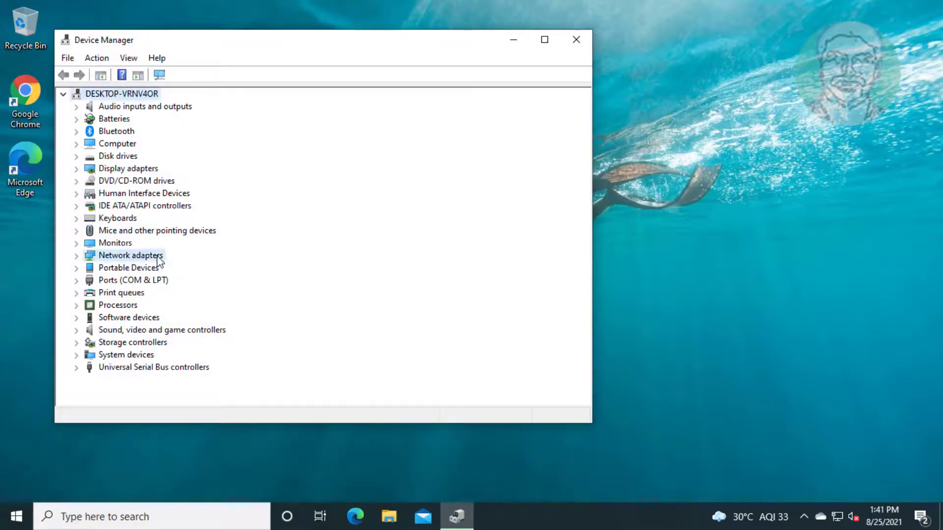
# Step: Search automatically for a TP-Link Wireless USB Adapter #2 driver update, then close the window
pyautogui.click(77, 256)
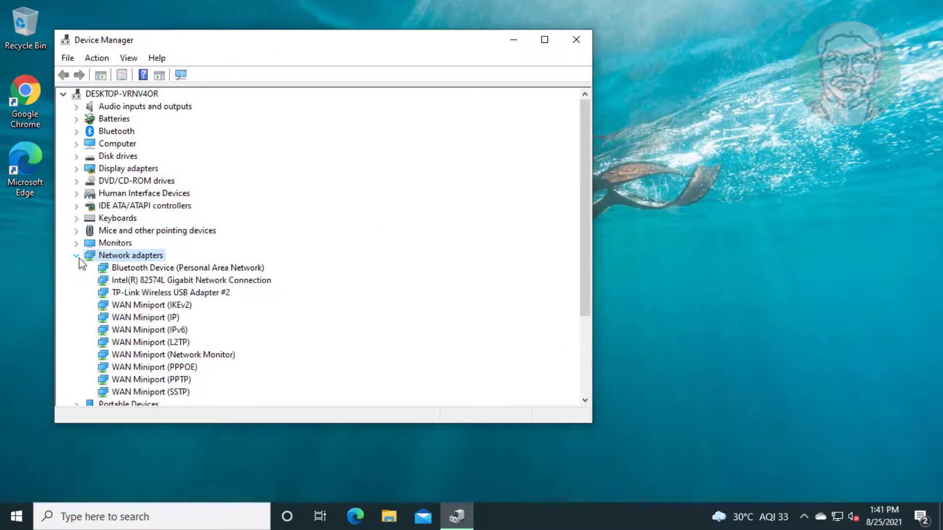
pyautogui.rightClick(220, 295)
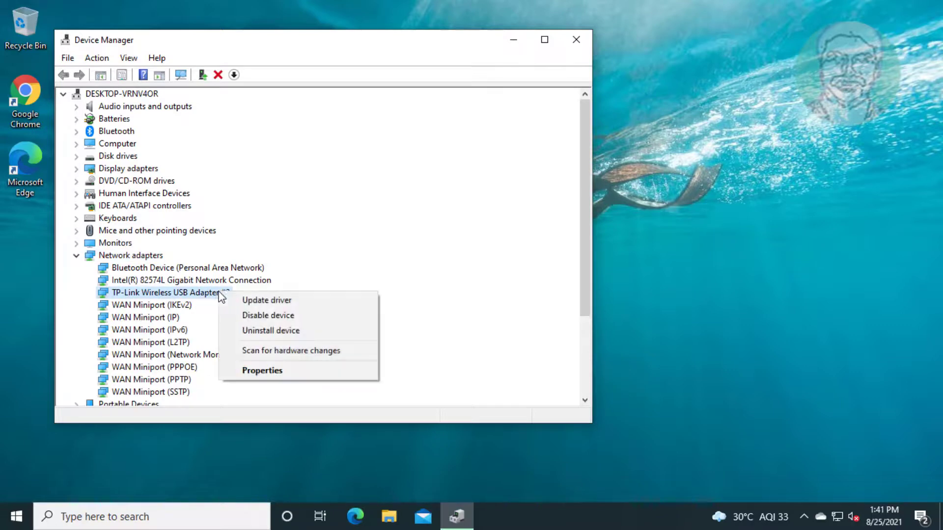
pyautogui.click(267, 302)
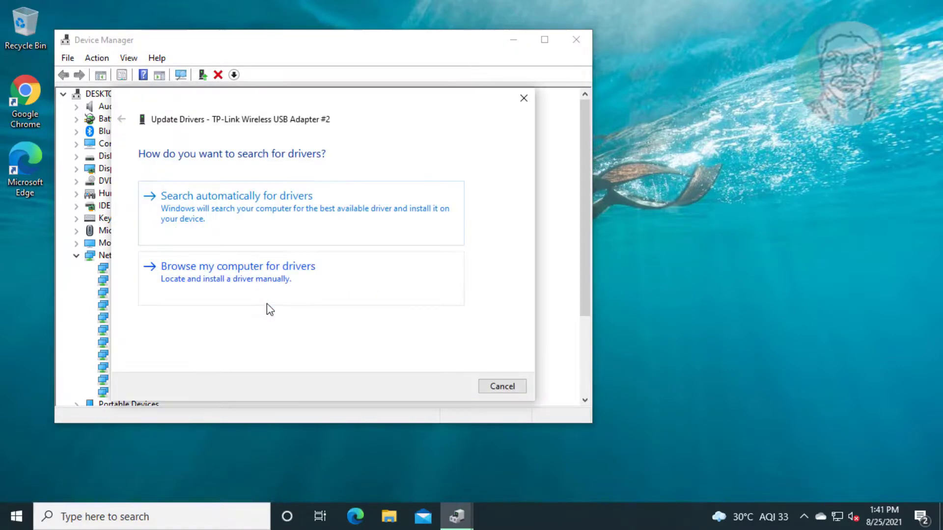
pyautogui.click(293, 204)
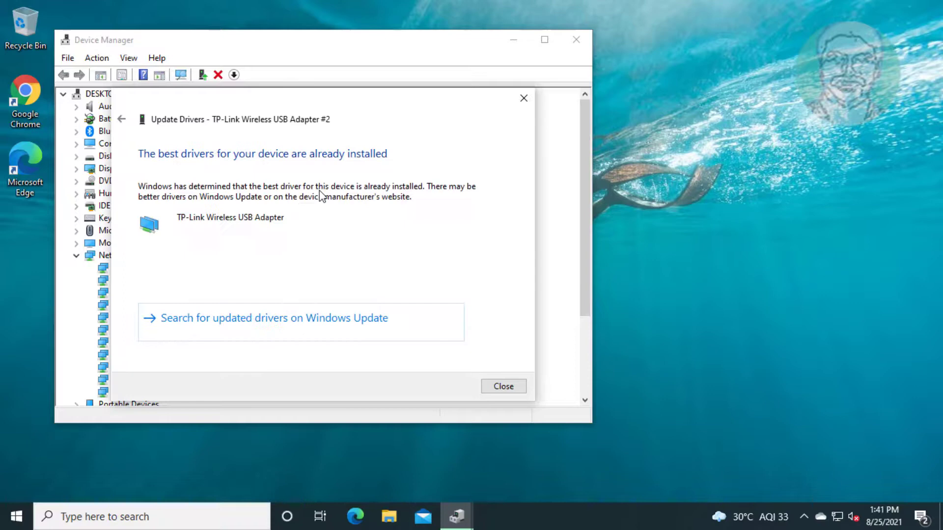
pyautogui.click(503, 387)
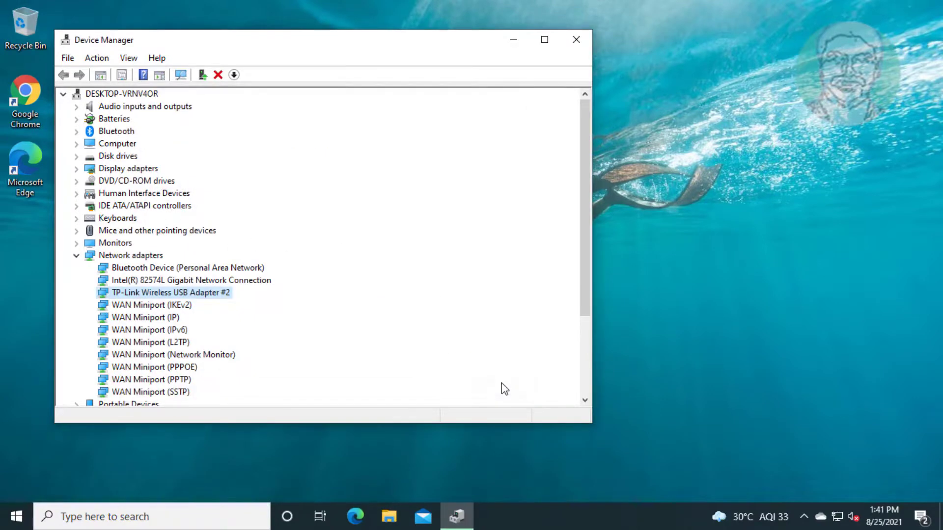
# Step: Close the Device Manager window
pyautogui.click(576, 40)
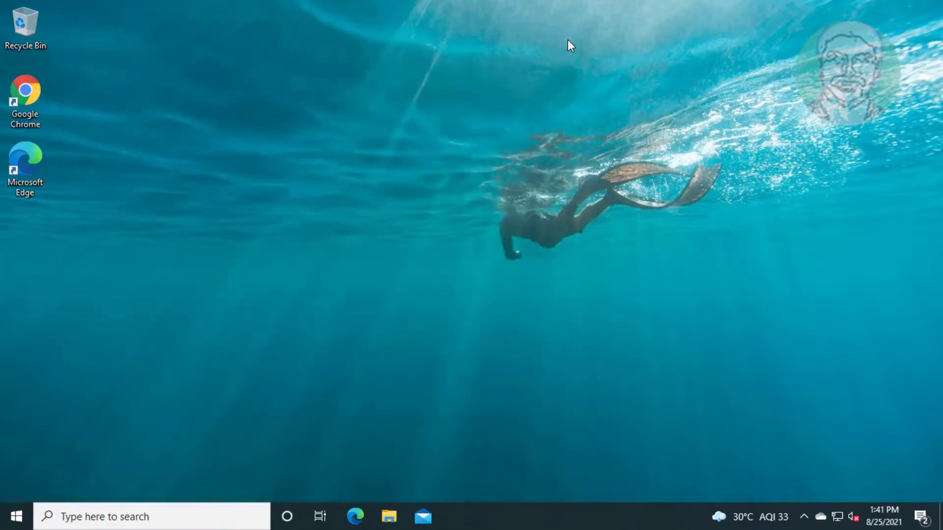